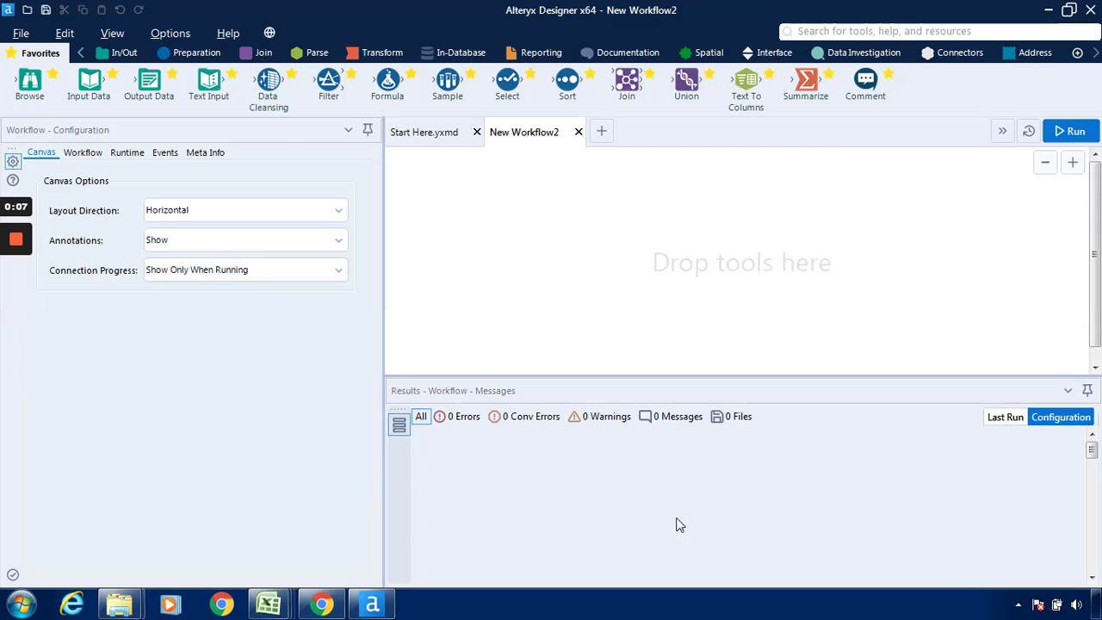
Show the Join tool category and try dragging Join Multiple toward the empty canvas
click(264, 54)
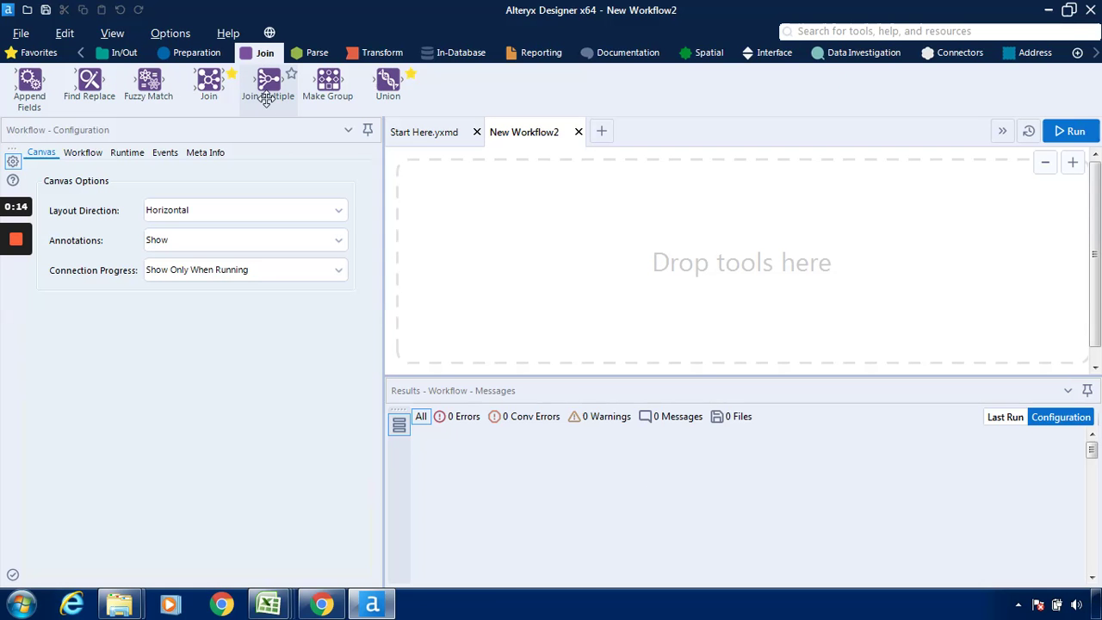
drag(267, 98, 267, 43)
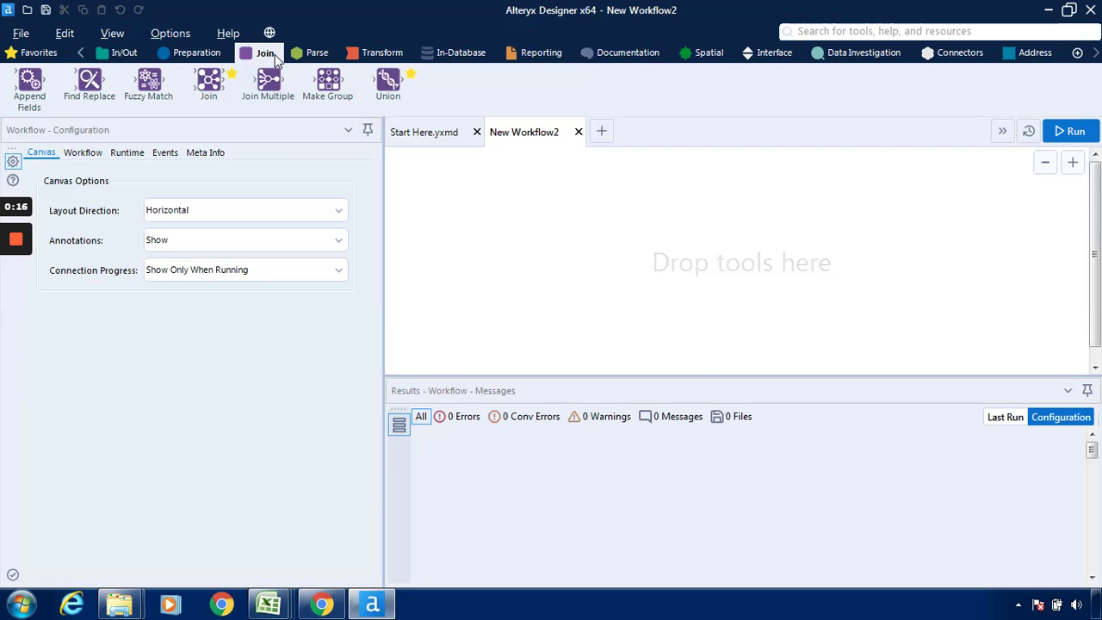
Place an Input Data tool on the canvas and open its file or database connection list
click(135, 55)
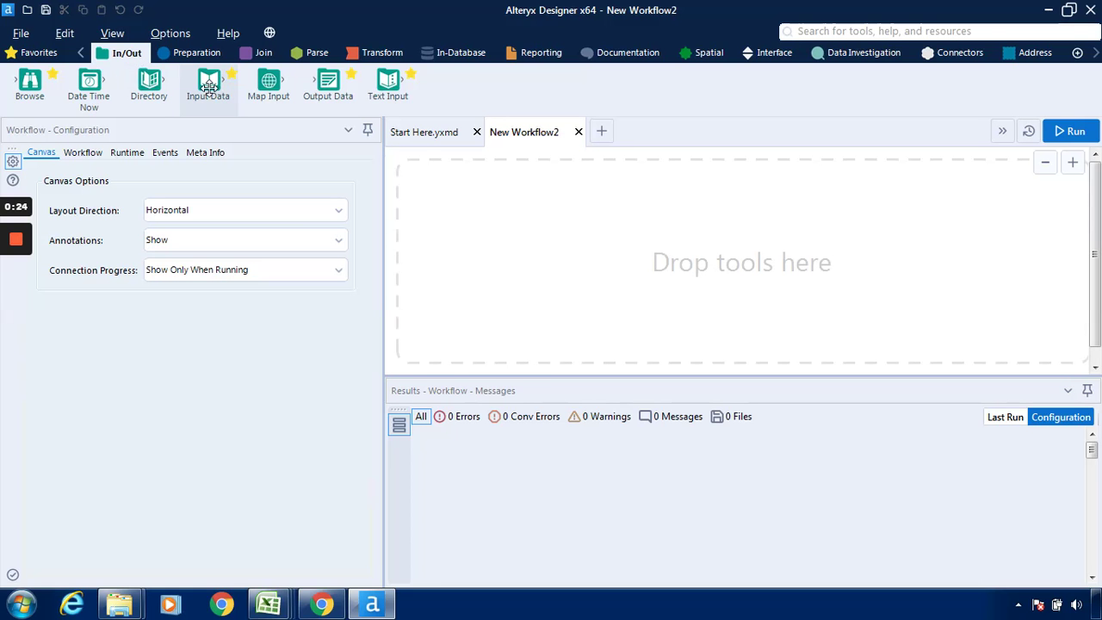
drag(211, 84, 501, 235)
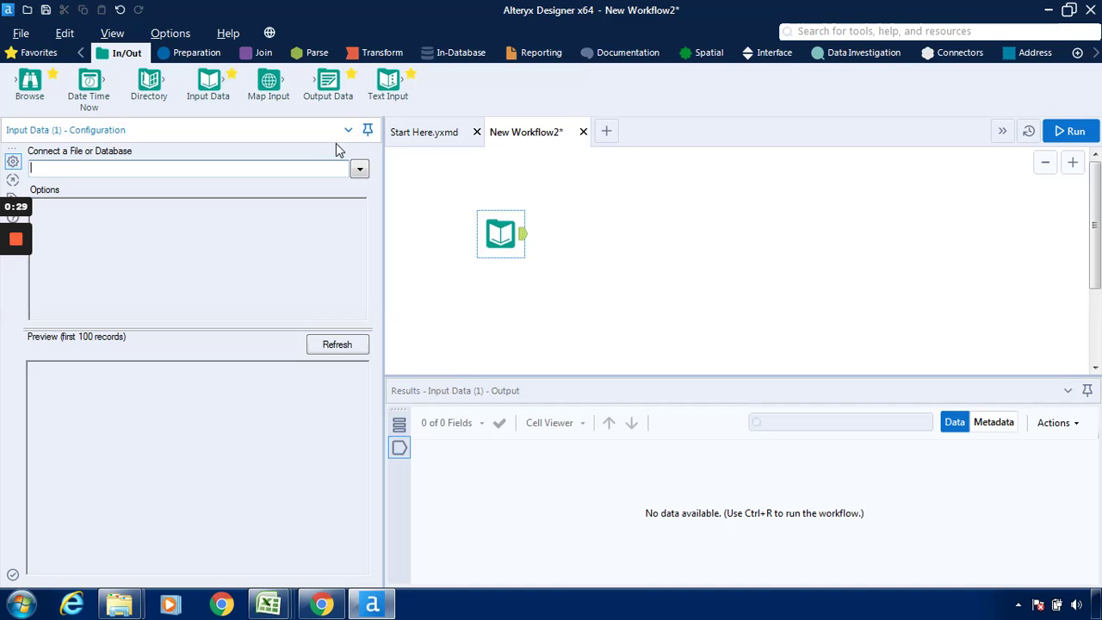
click(359, 170)
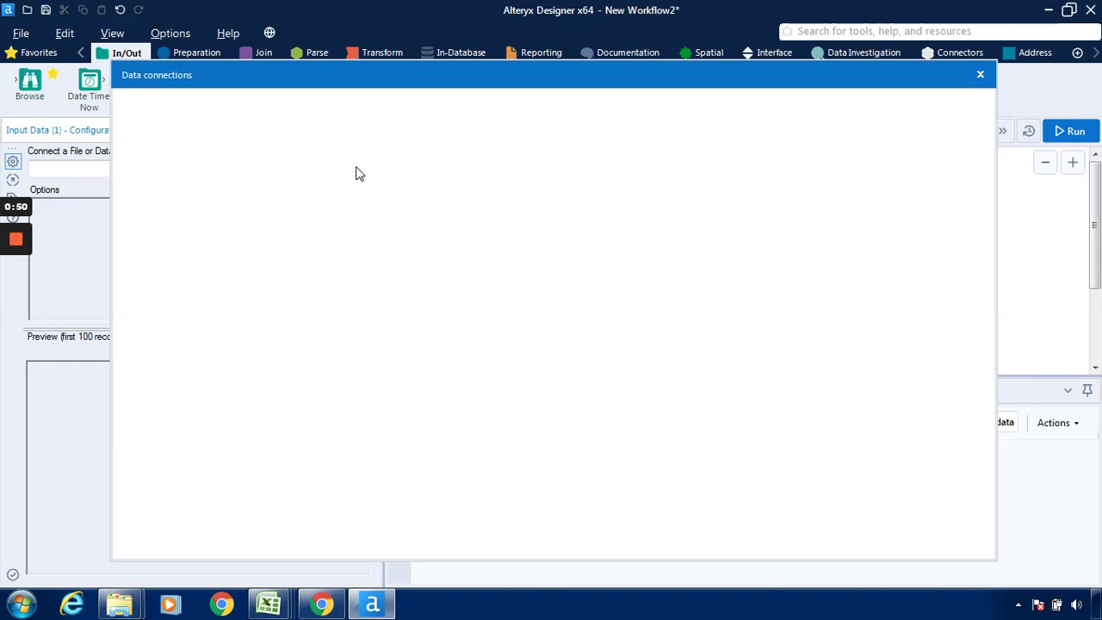
Point the input at the Month_Y named range of Sales 2017 - Copy.xlsx
mouse_move(15, 258)
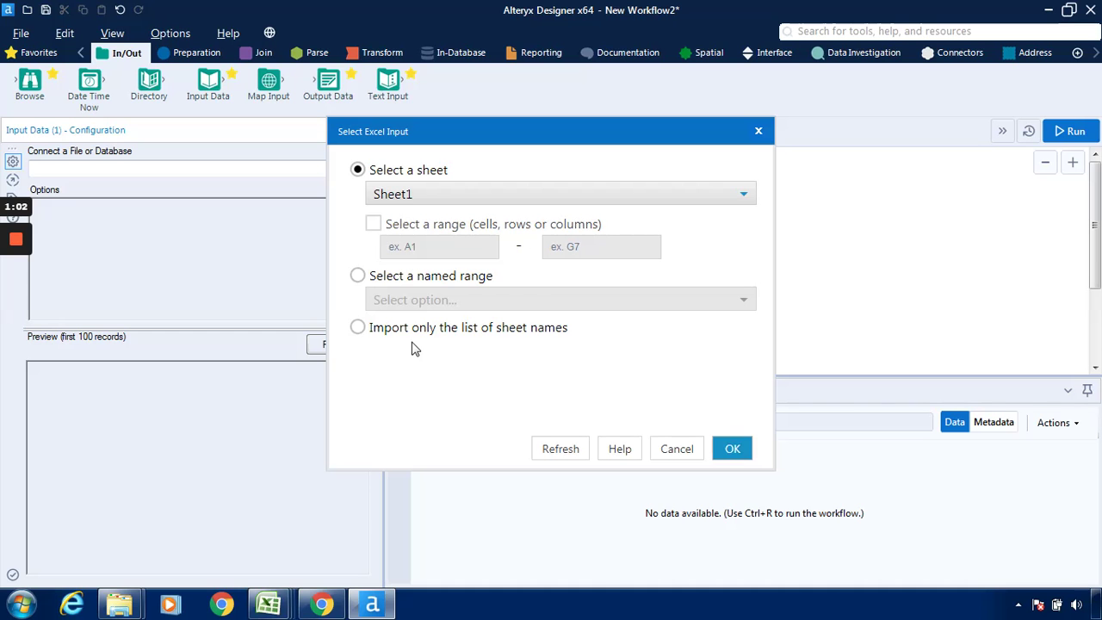
click(358, 277)
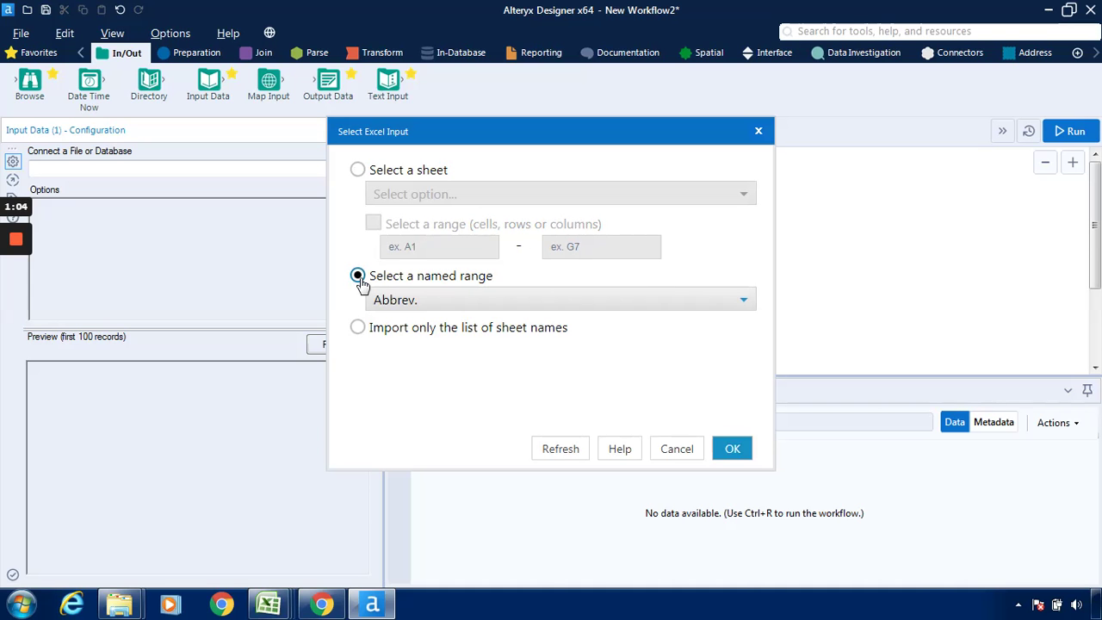
click(699, 309)
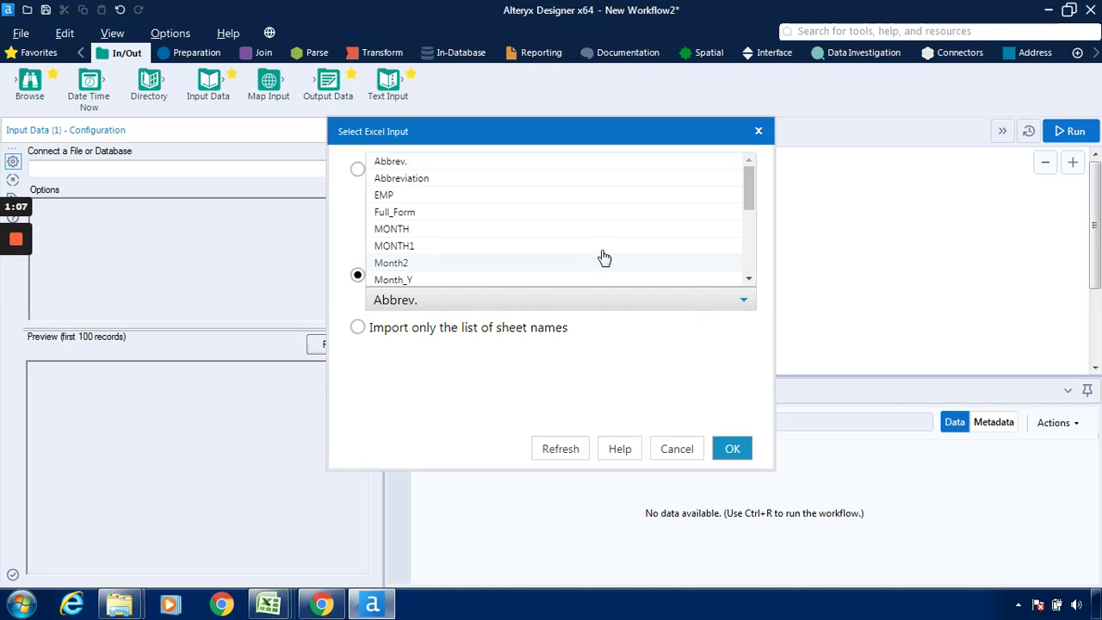
click(427, 278)
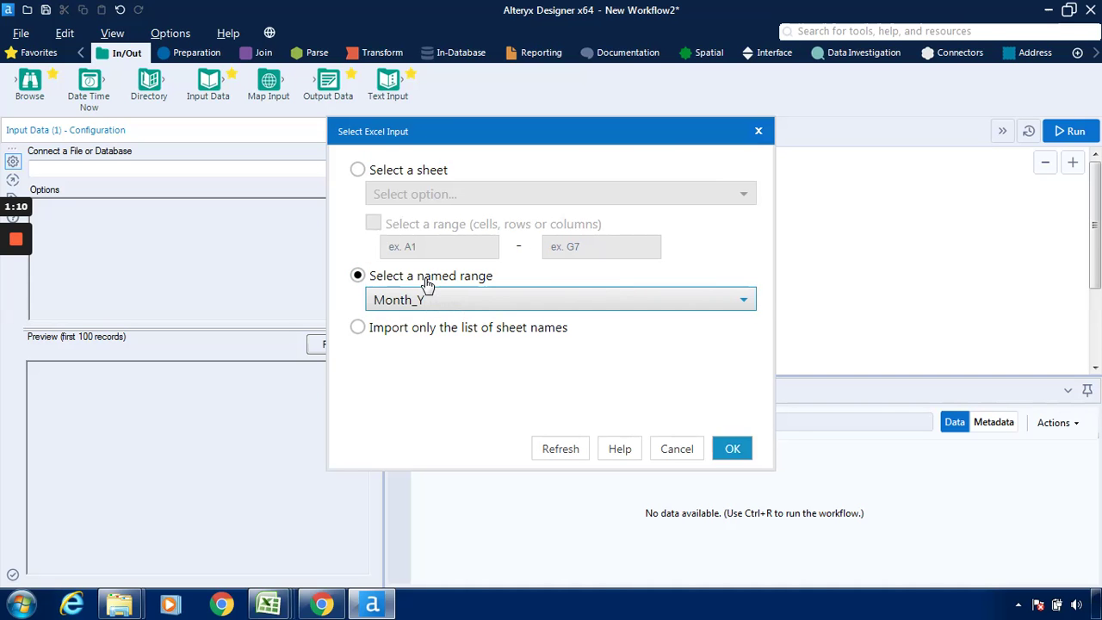
click(732, 450)
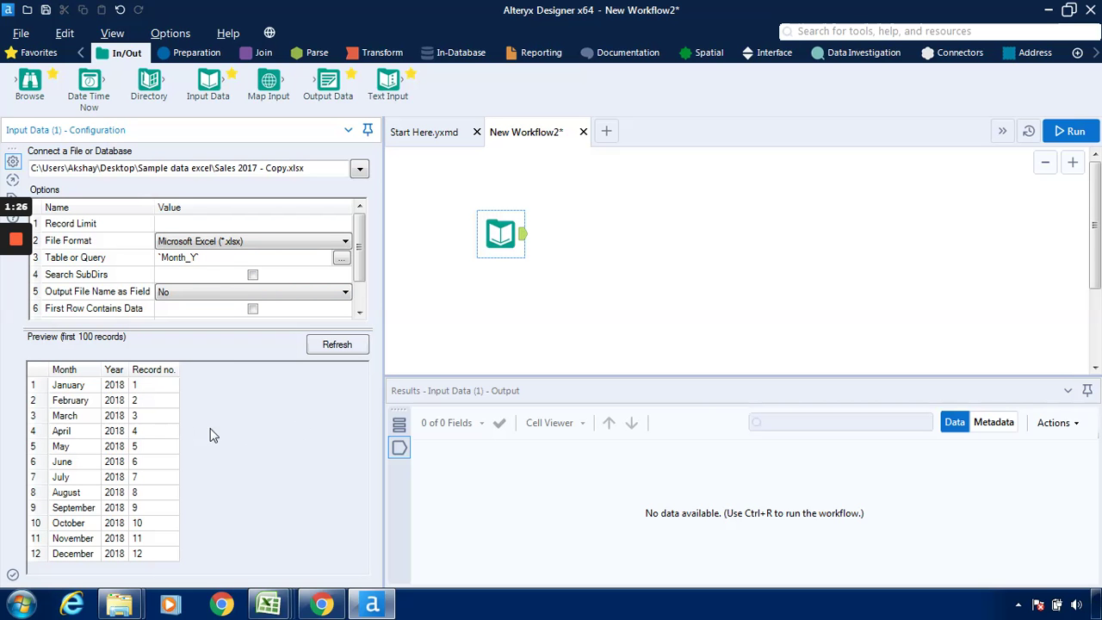
Run the workflow to load the 12 Month_Y records and dismiss the finished message
click(1073, 131)
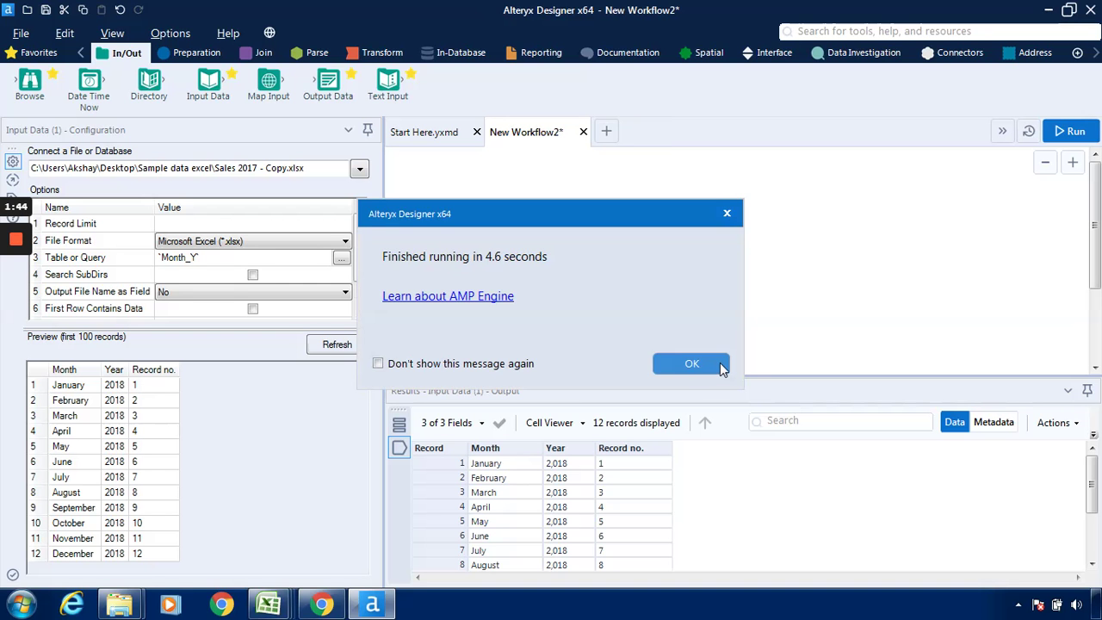
click(692, 364)
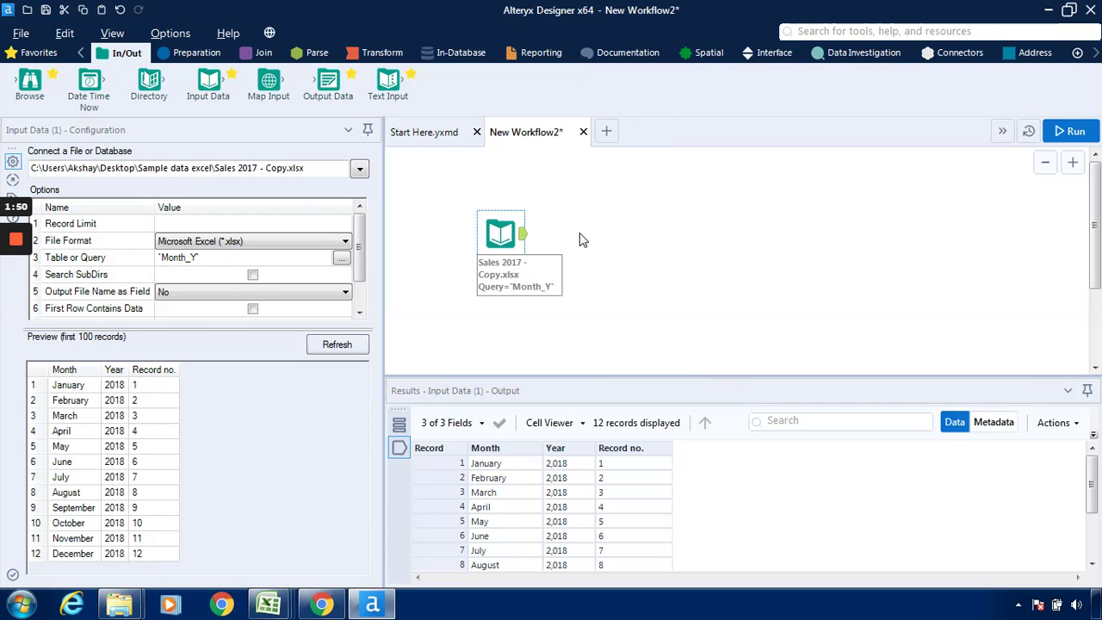
Deselect the input tool by clicking the empty canvas to show workflow messages
click(642, 322)
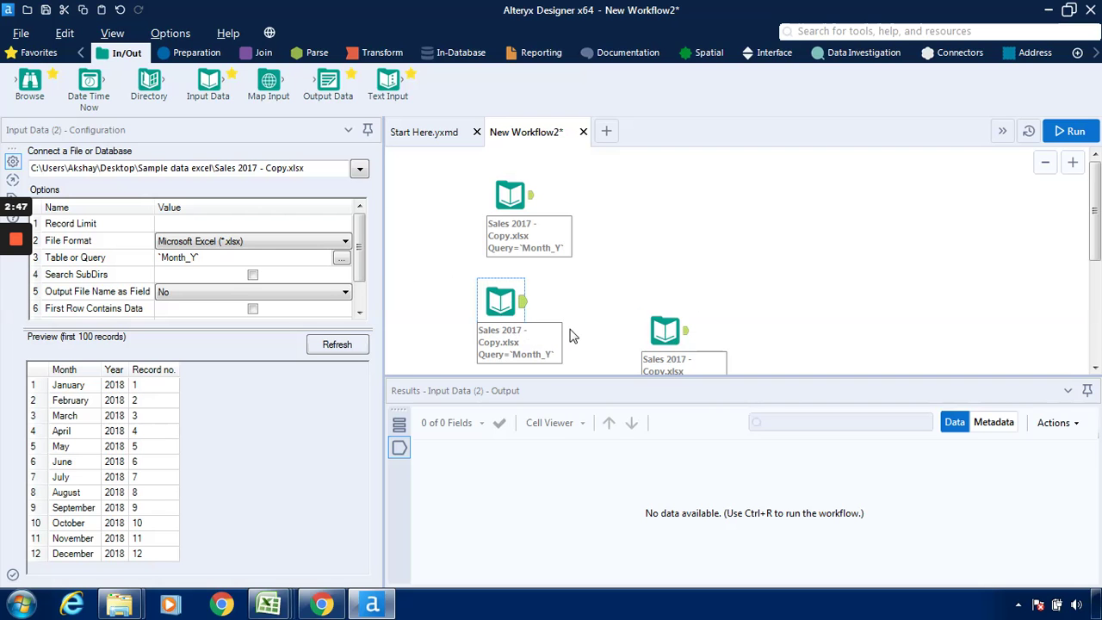
Switch the second input to read the EMP named range
click(341, 261)
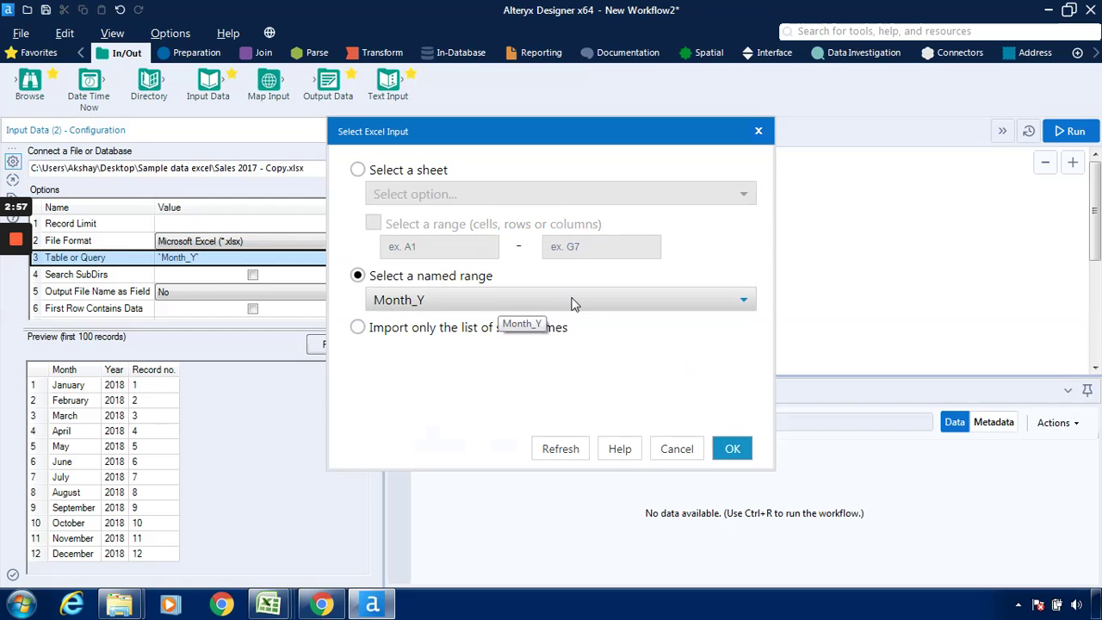
click(744, 300)
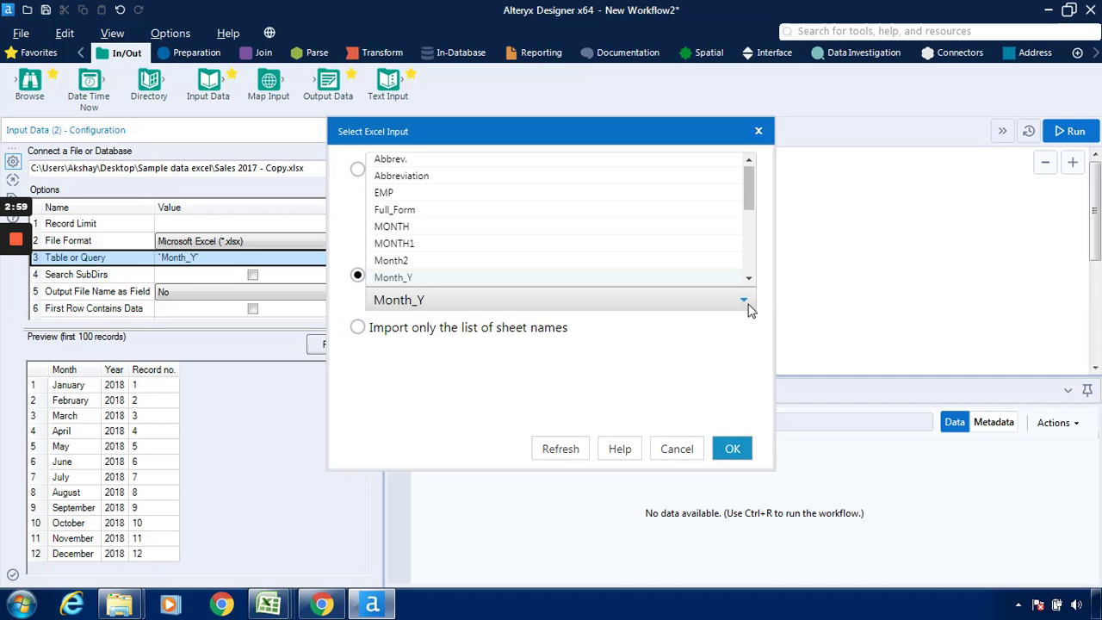
click(414, 194)
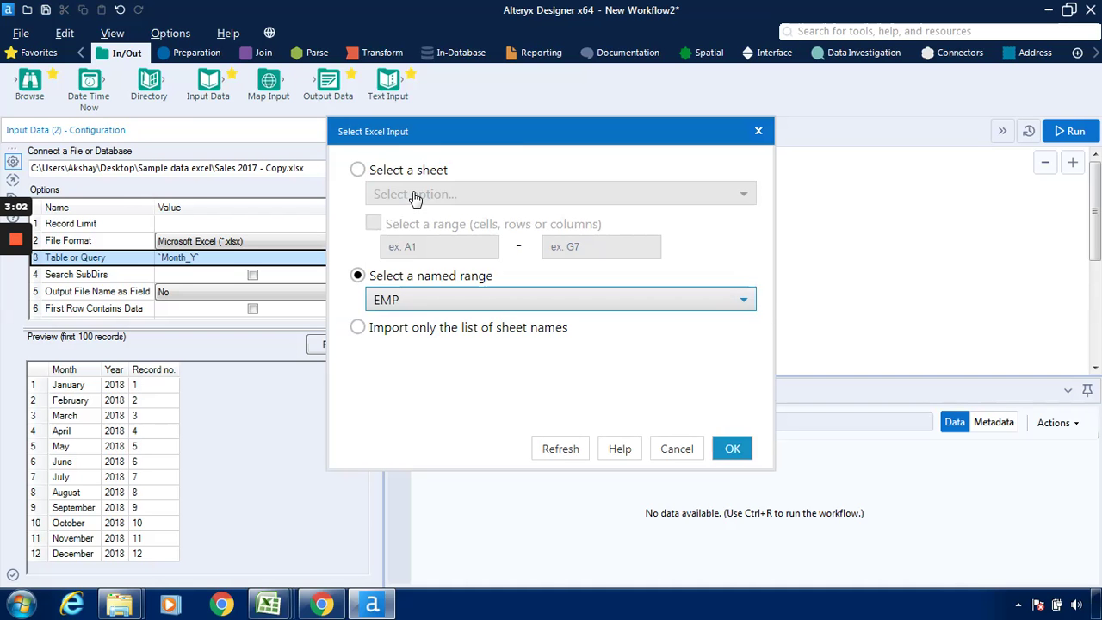
click(733, 449)
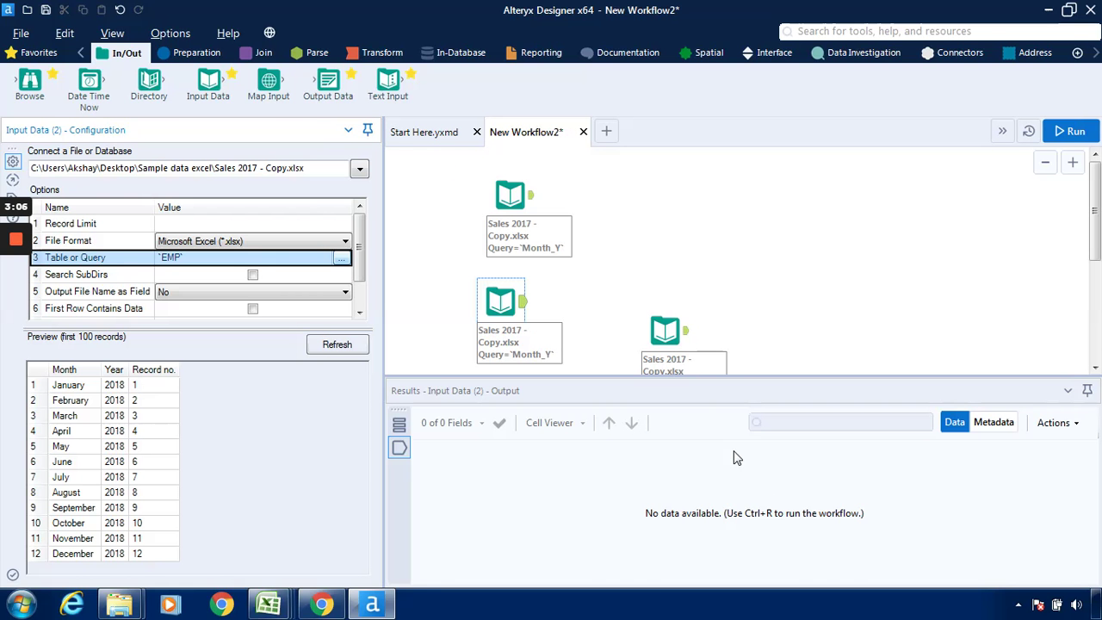
Run the workflow and view the 12 Emp Id and Sales done records
click(1069, 131)
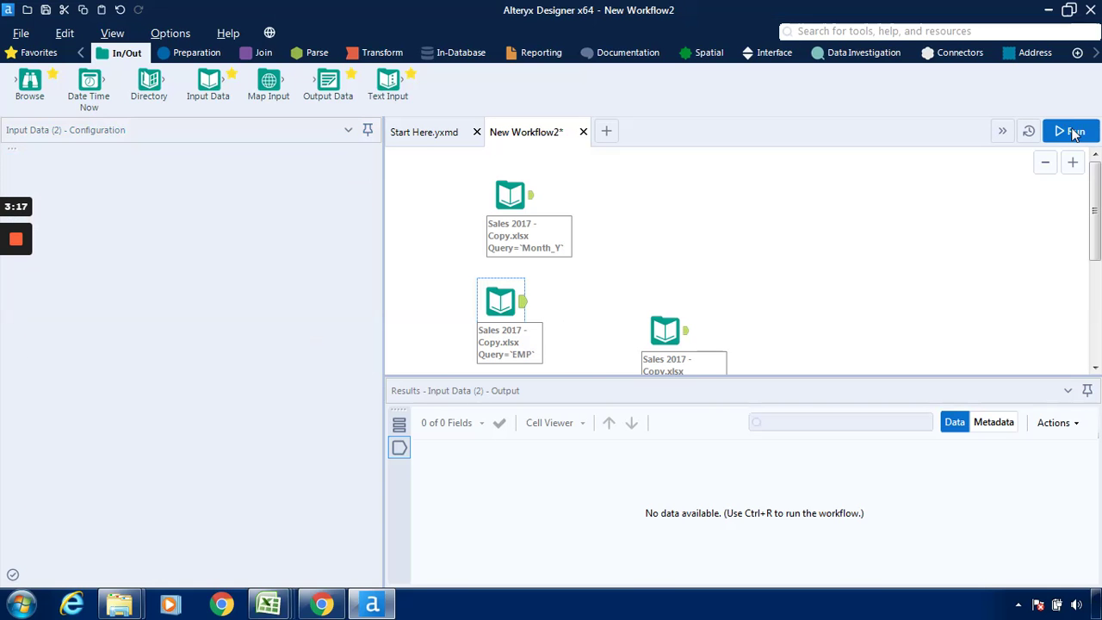
click(1072, 132)
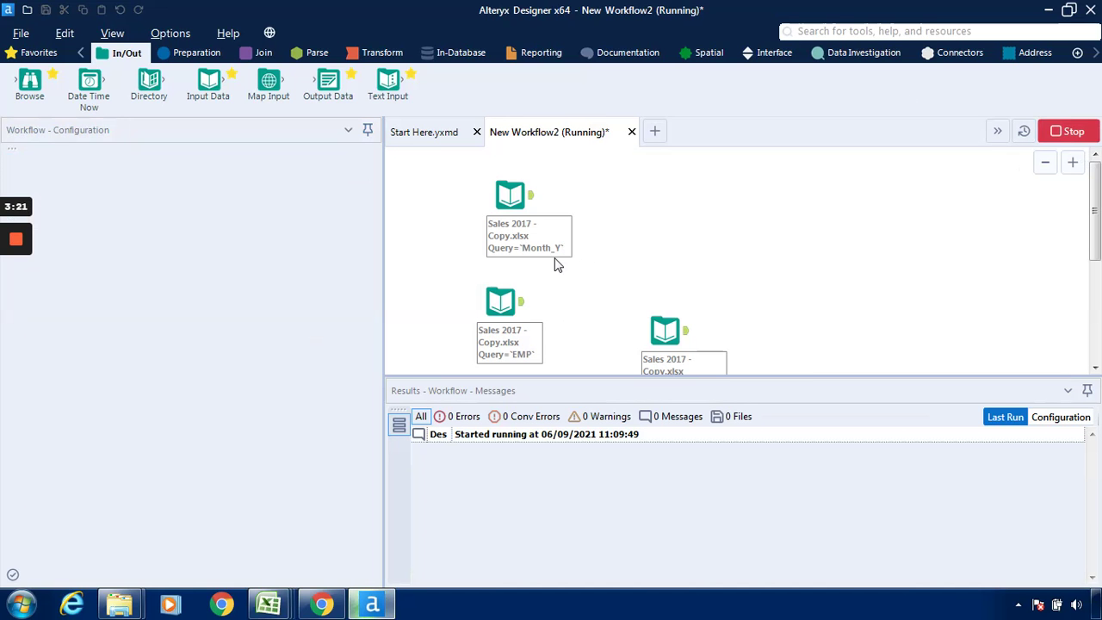
click(526, 363)
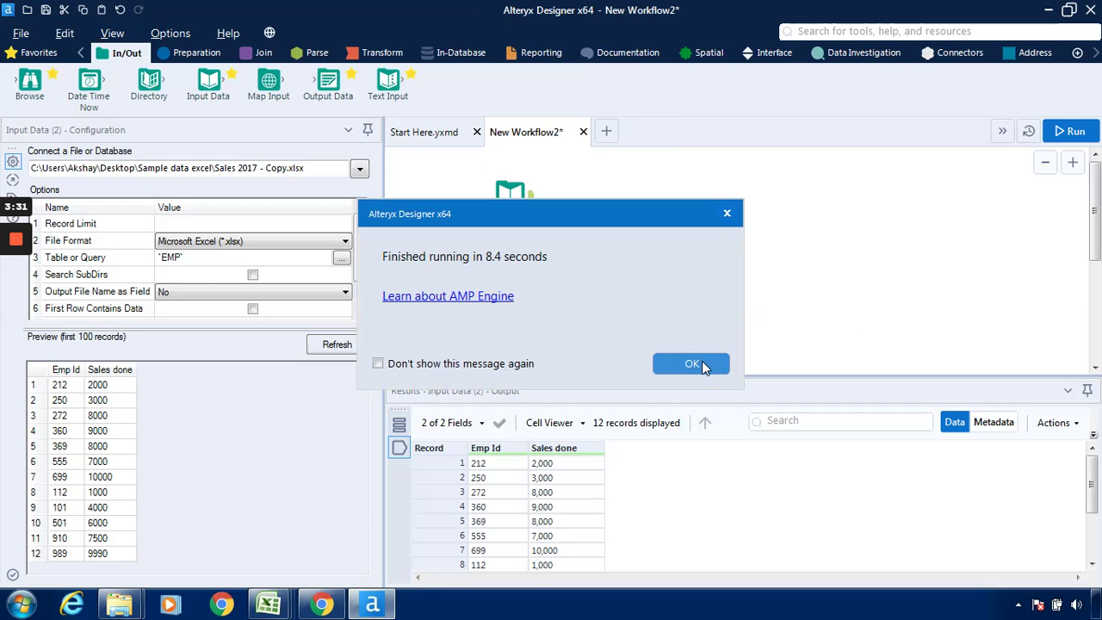
click(701, 364)
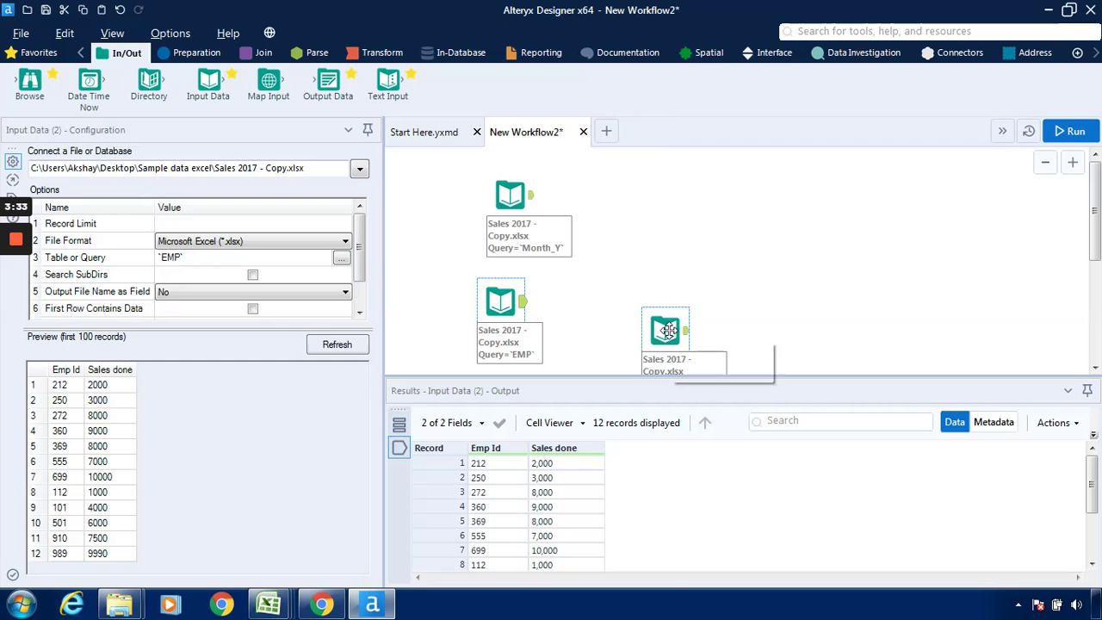
click(668, 332)
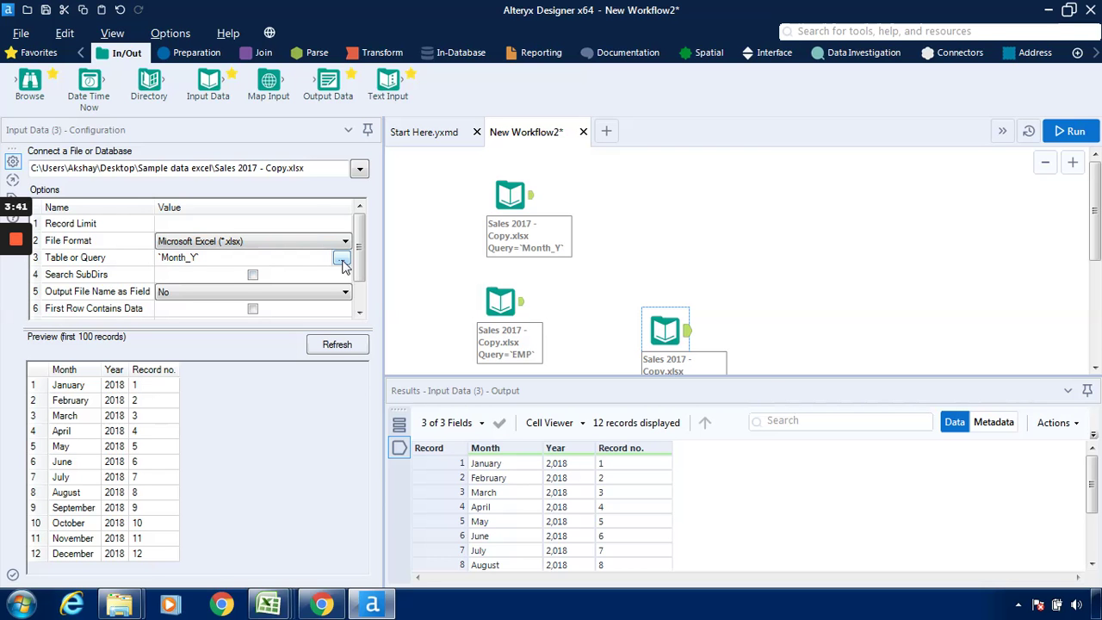
Set the third input to read the Record_Id named range
click(341, 260)
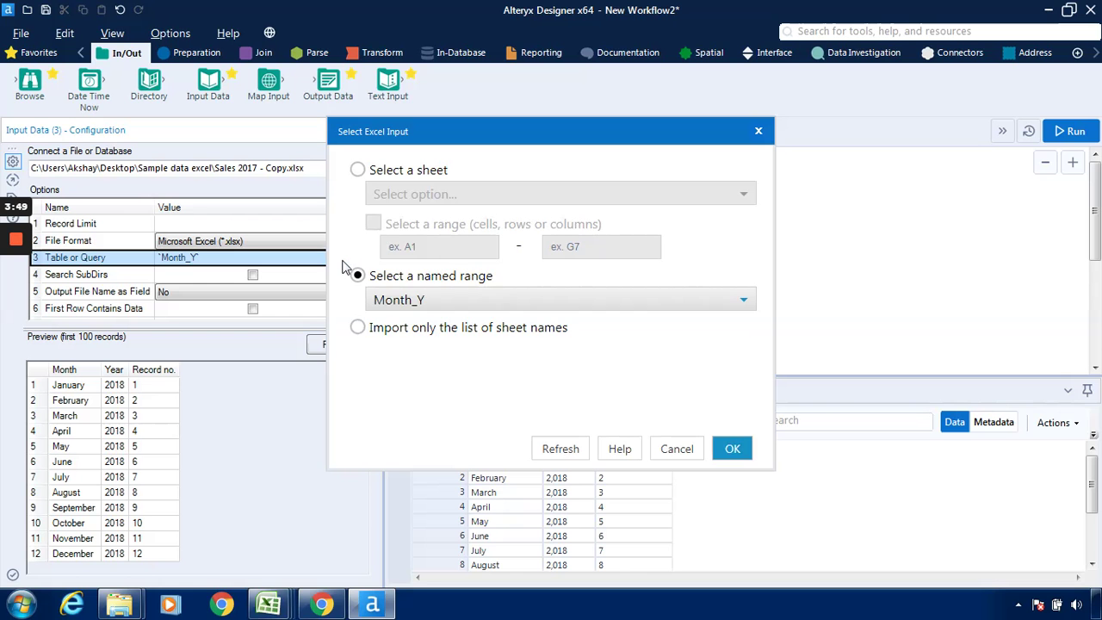
click(743, 303)
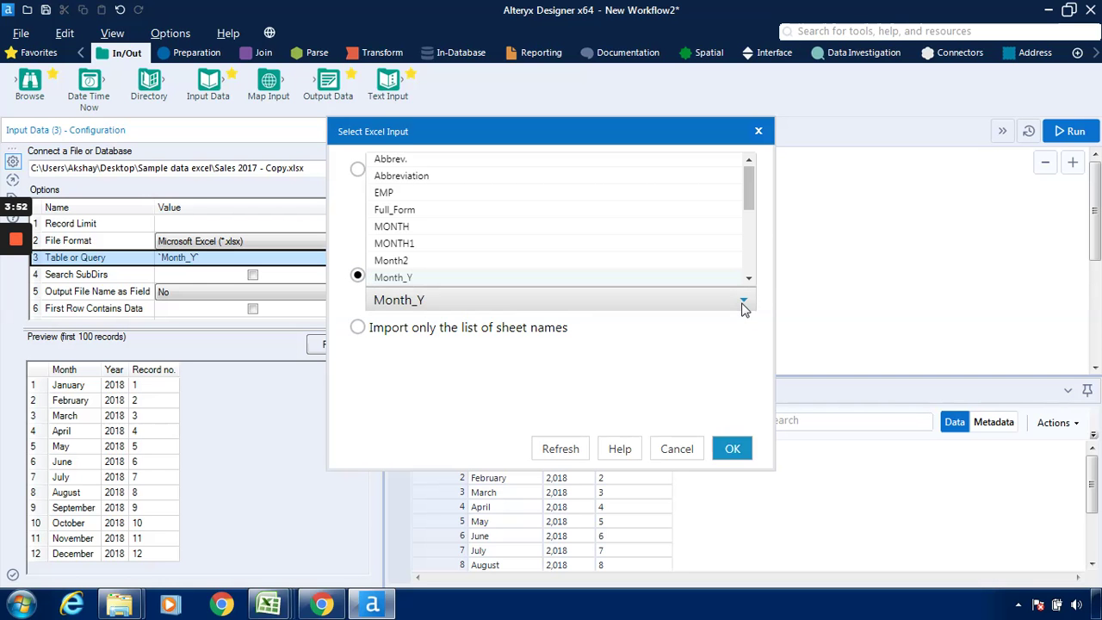
click(753, 256)
click(753, 263)
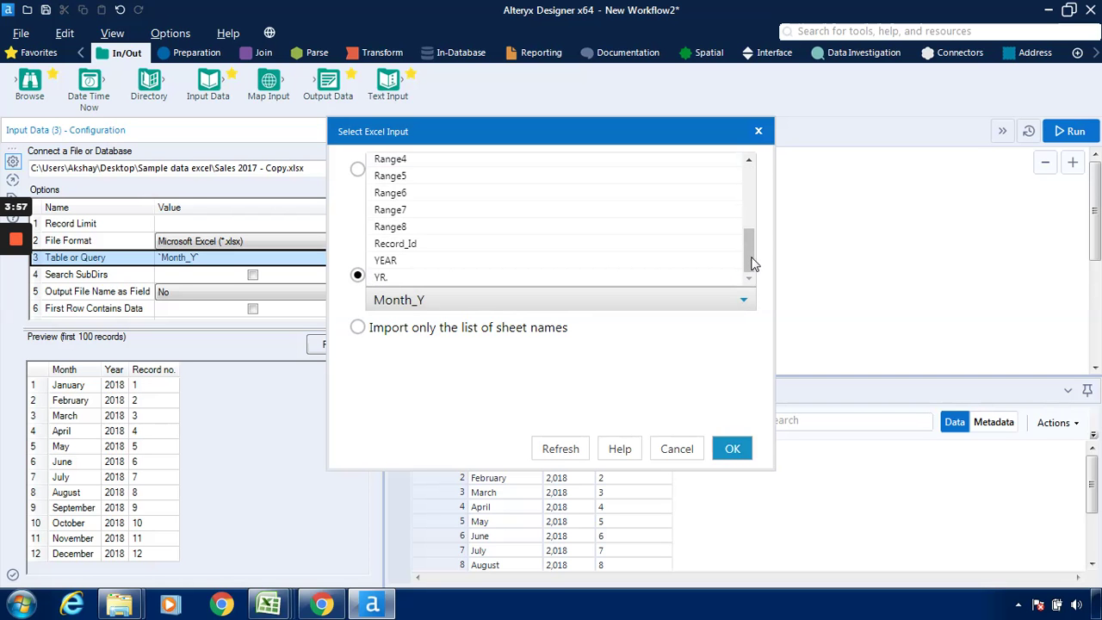
click(445, 249)
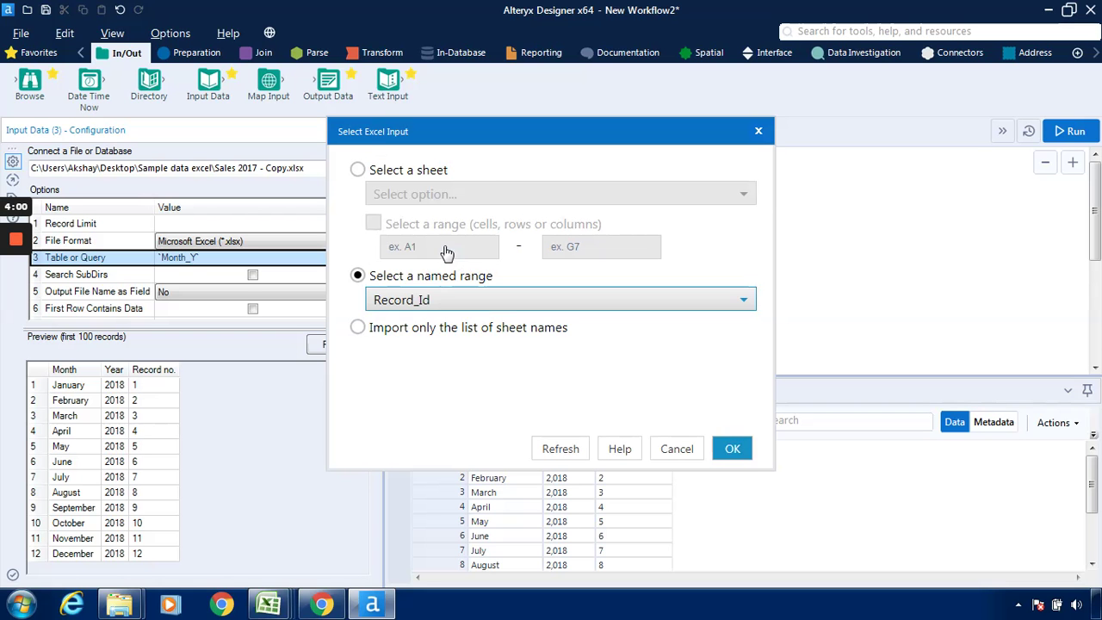
click(731, 449)
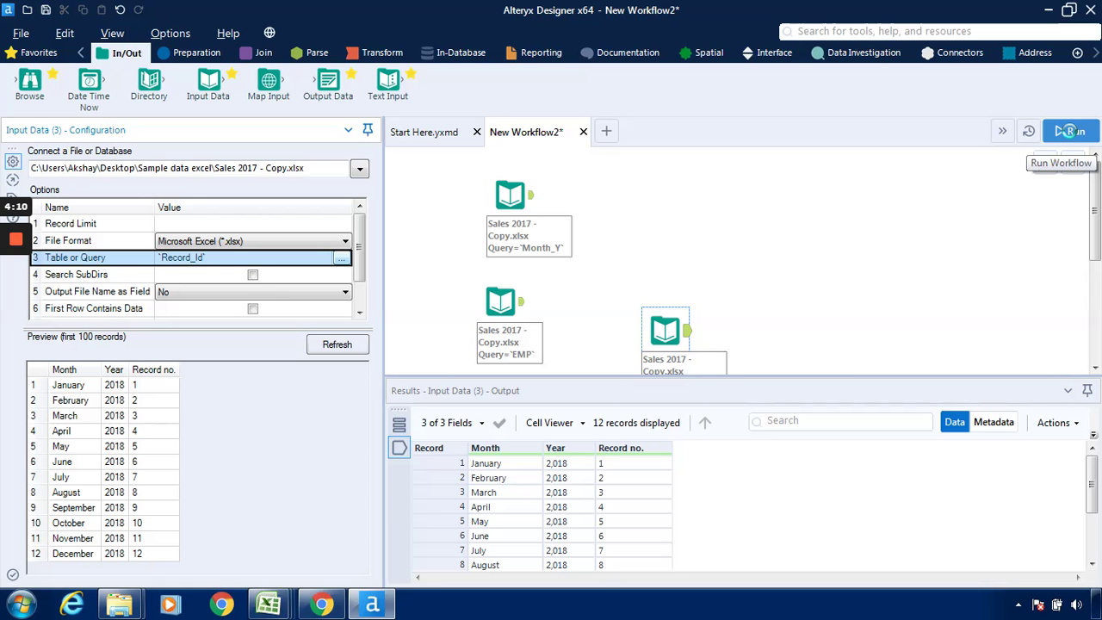
Run the workflow and align the third input beside the EMP input
click(1068, 130)
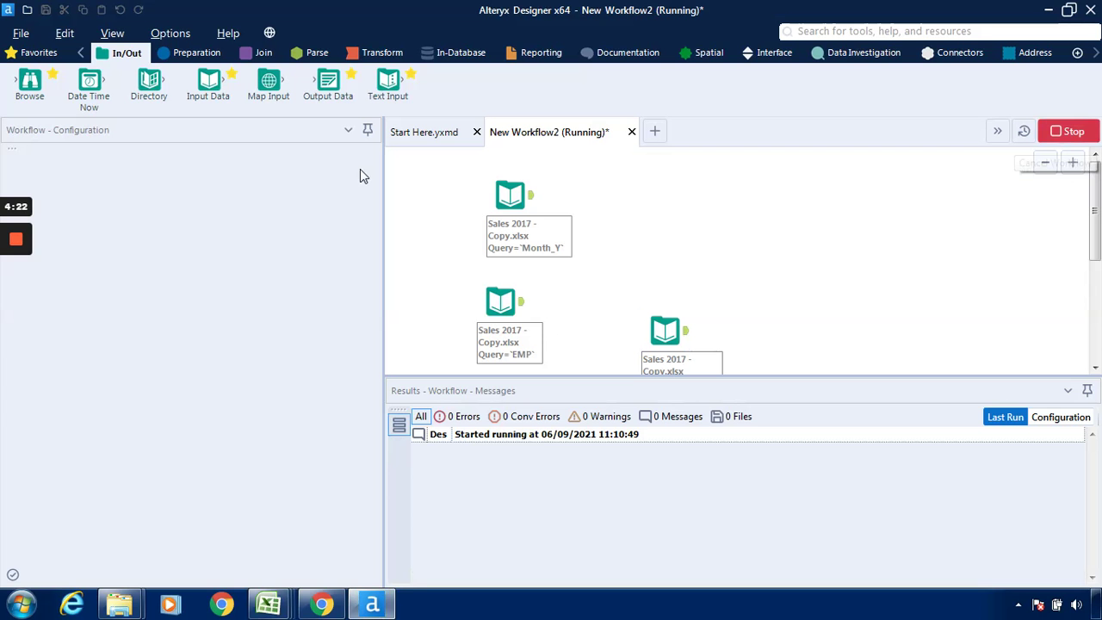
mouse_move(13, 267)
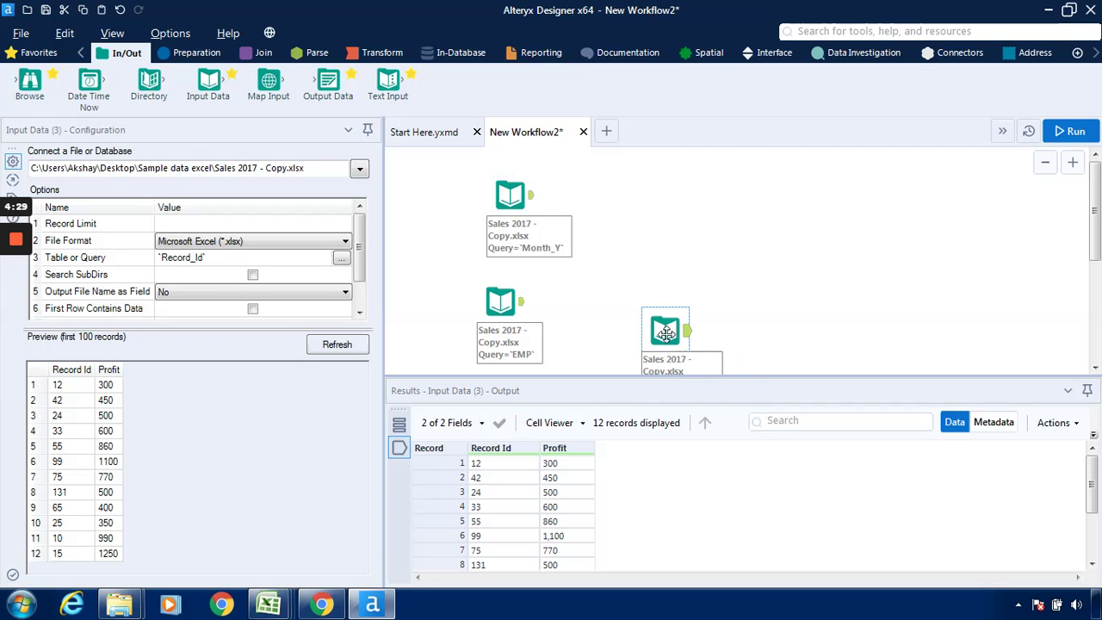
drag(665, 334, 655, 317)
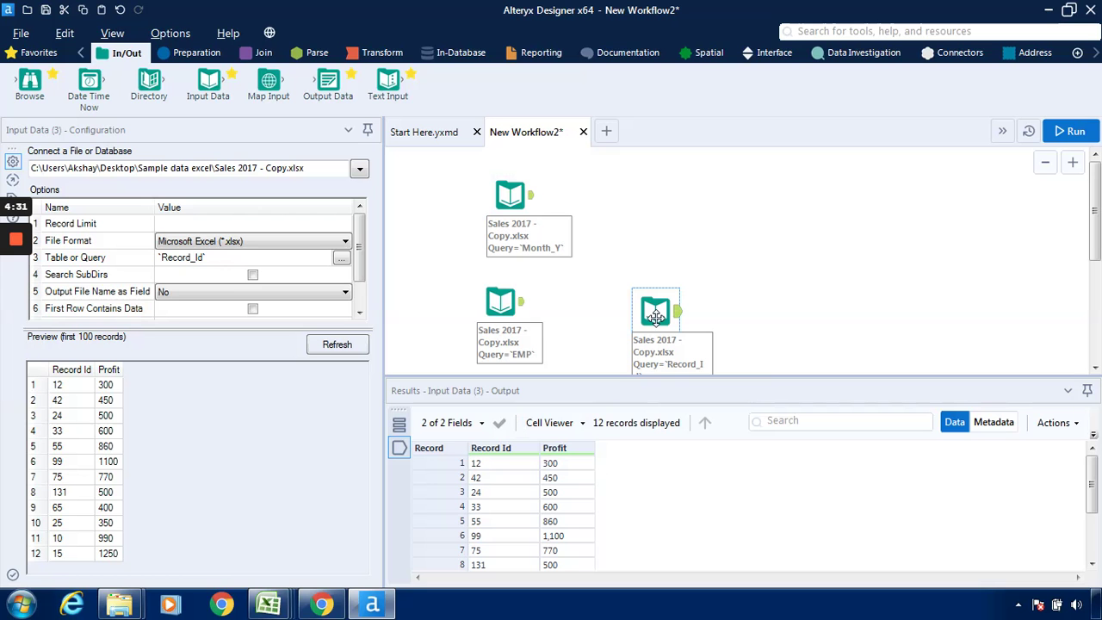
drag(655, 317, 655, 306)
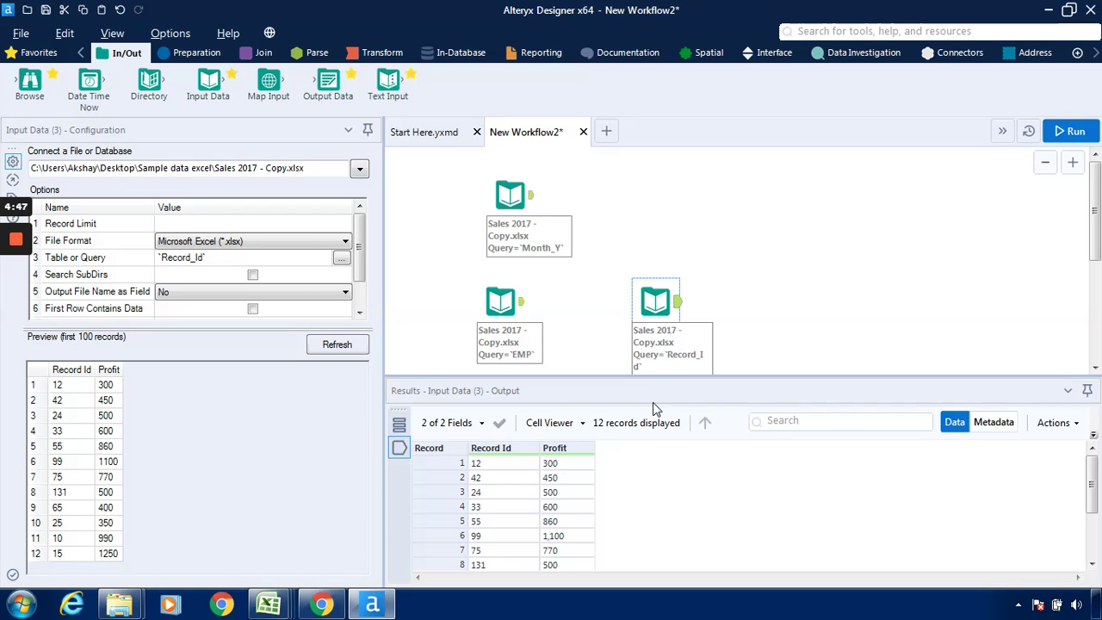
Add a Join Multiple tool fed by Month_Y, EMP and Record_Id as inputs #1–#3
mouse_move(16, 241)
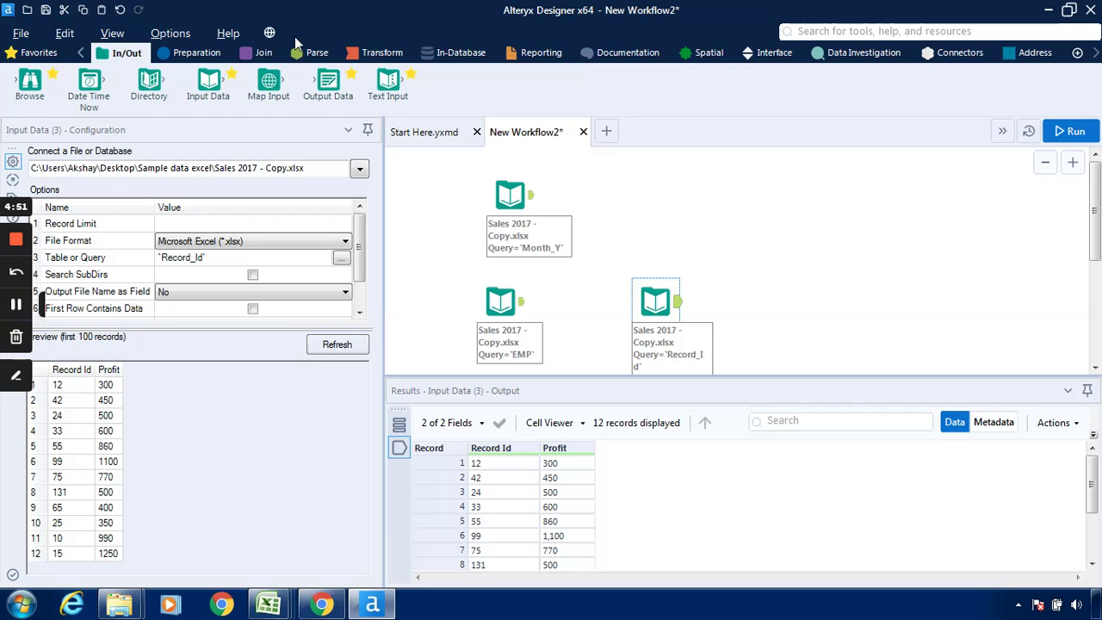
click(254, 57)
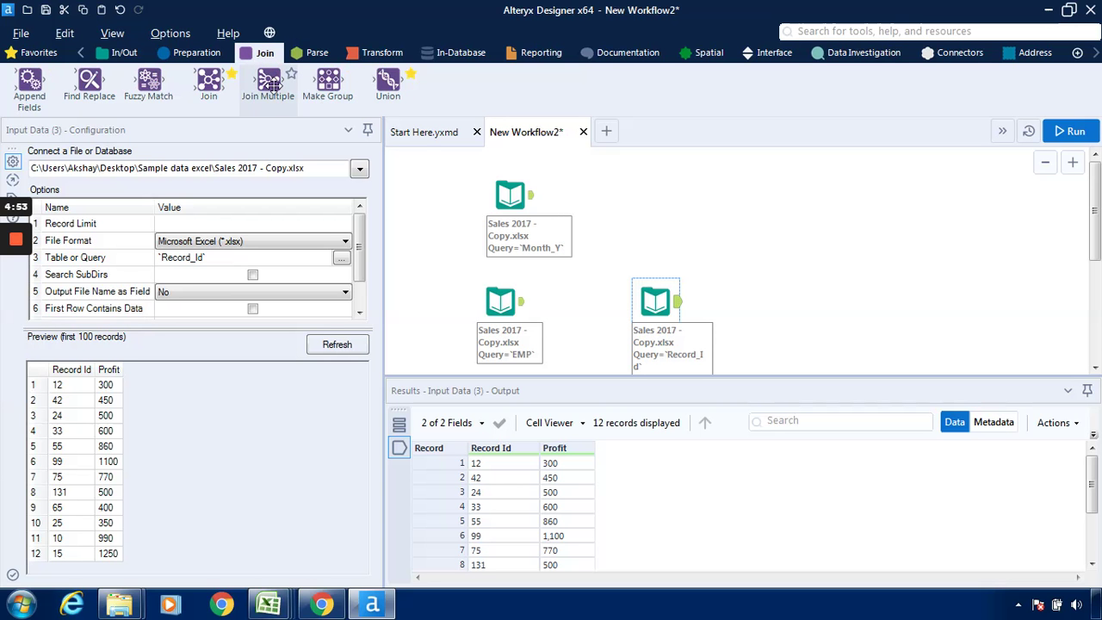
drag(271, 84, 763, 194)
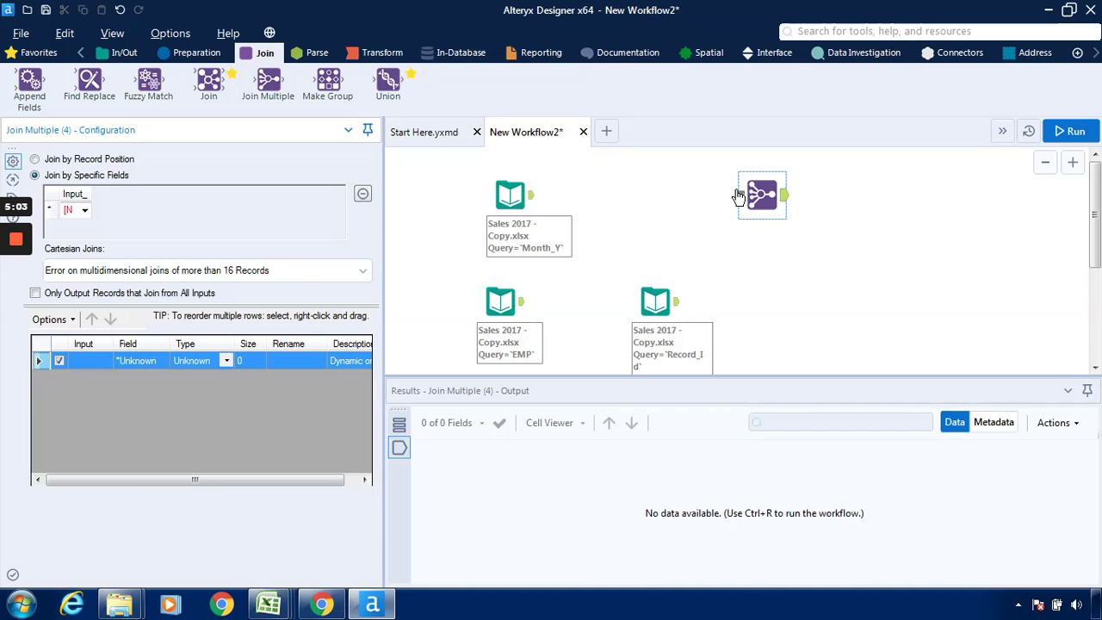
mouse_move(16, 243)
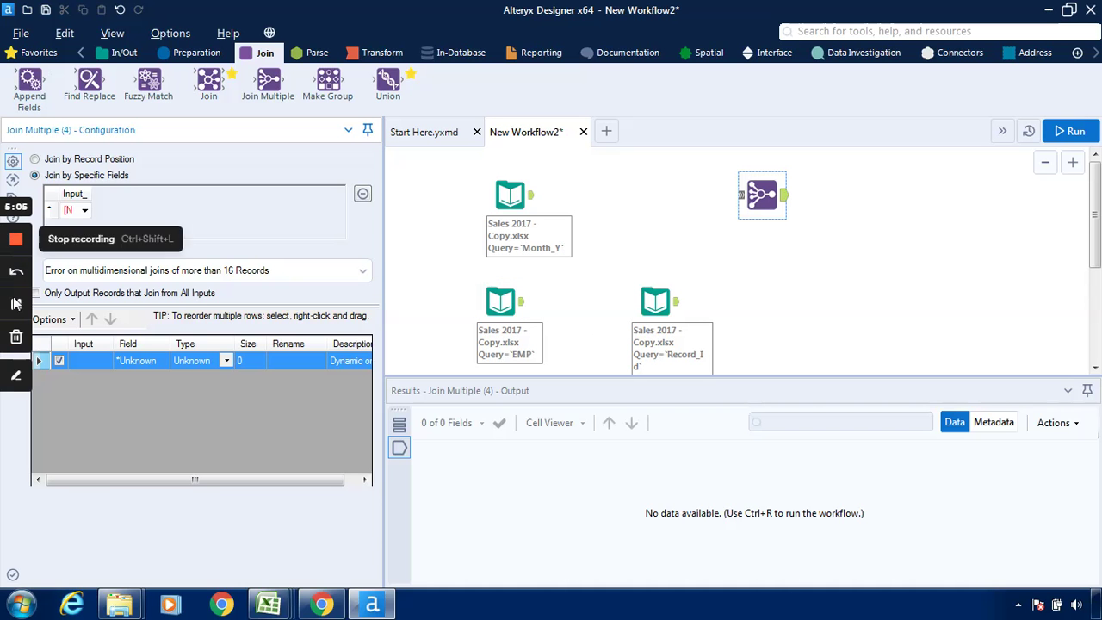
click(15, 307)
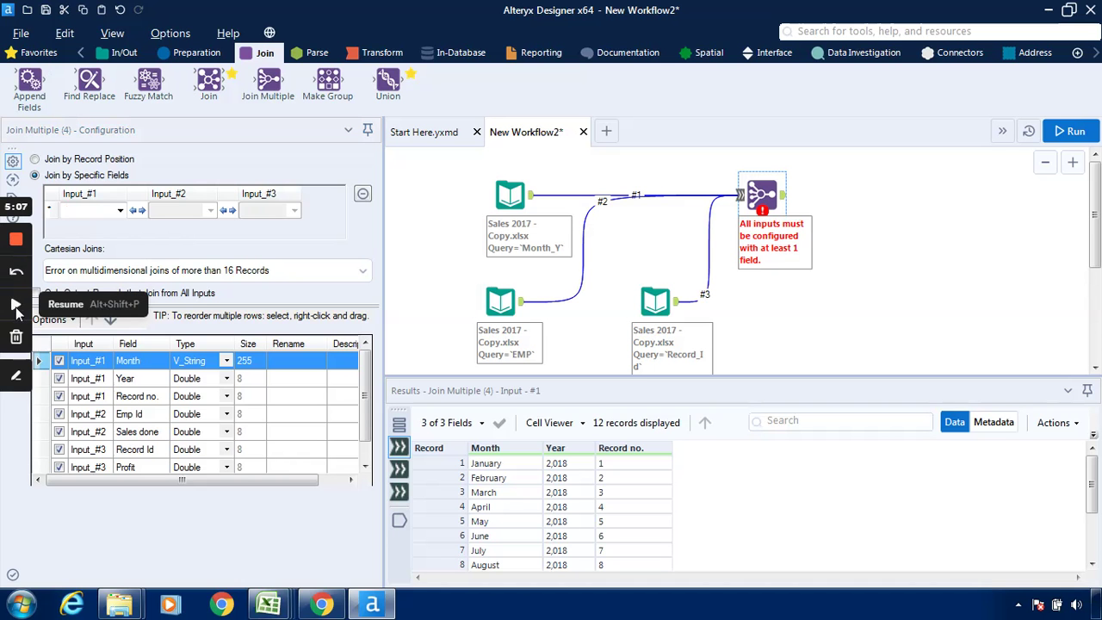
click(16, 306)
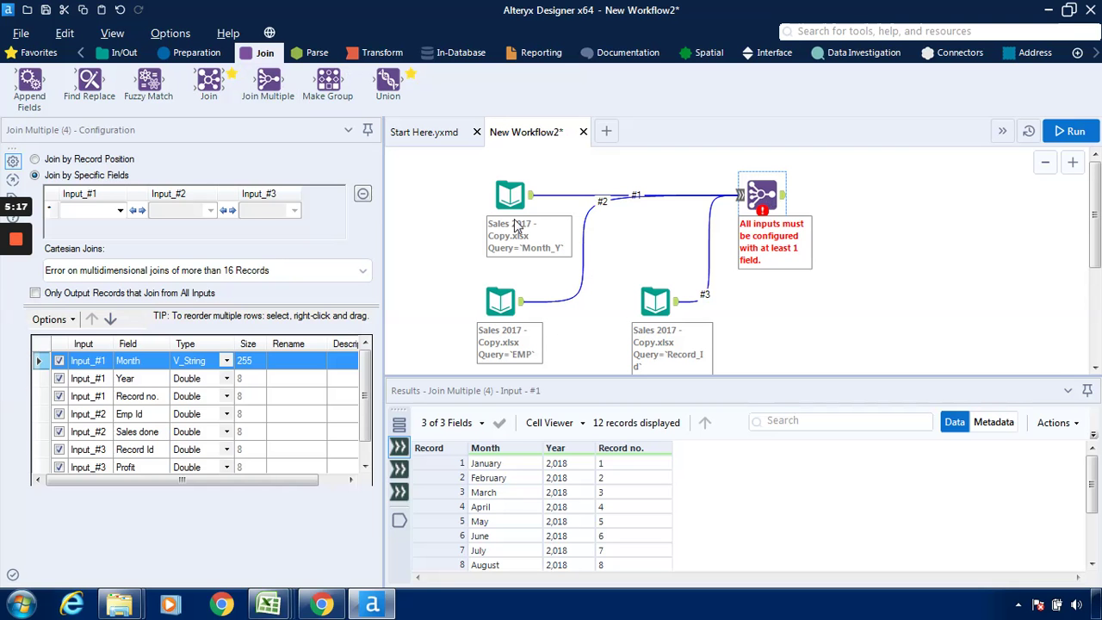
Join by record position, run, and view the 12-record, 7-field output
click(36, 160)
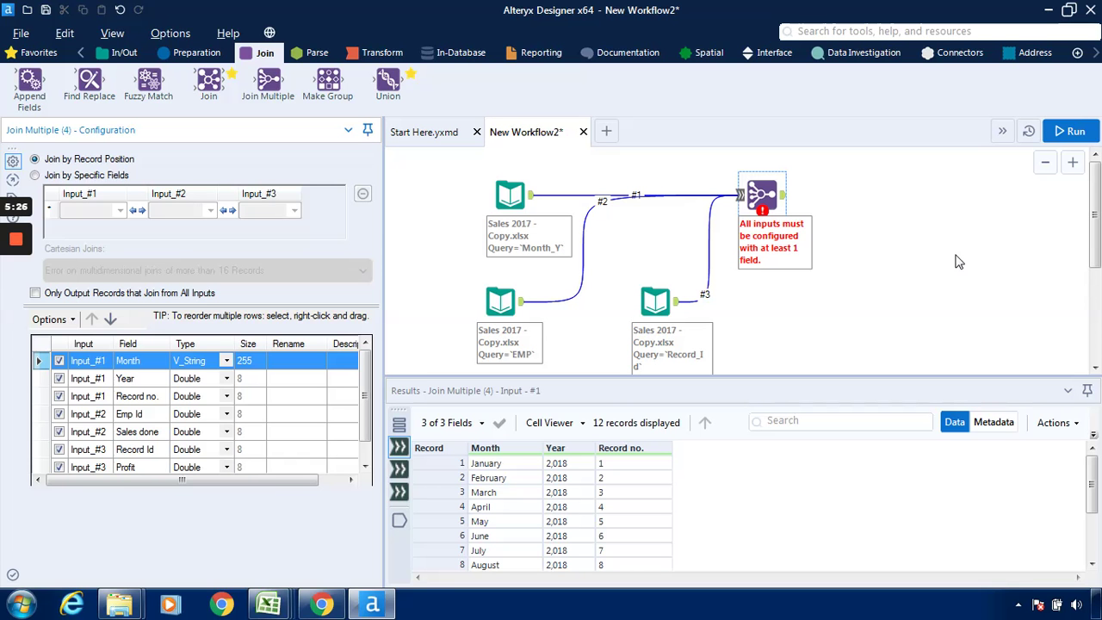
click(1072, 127)
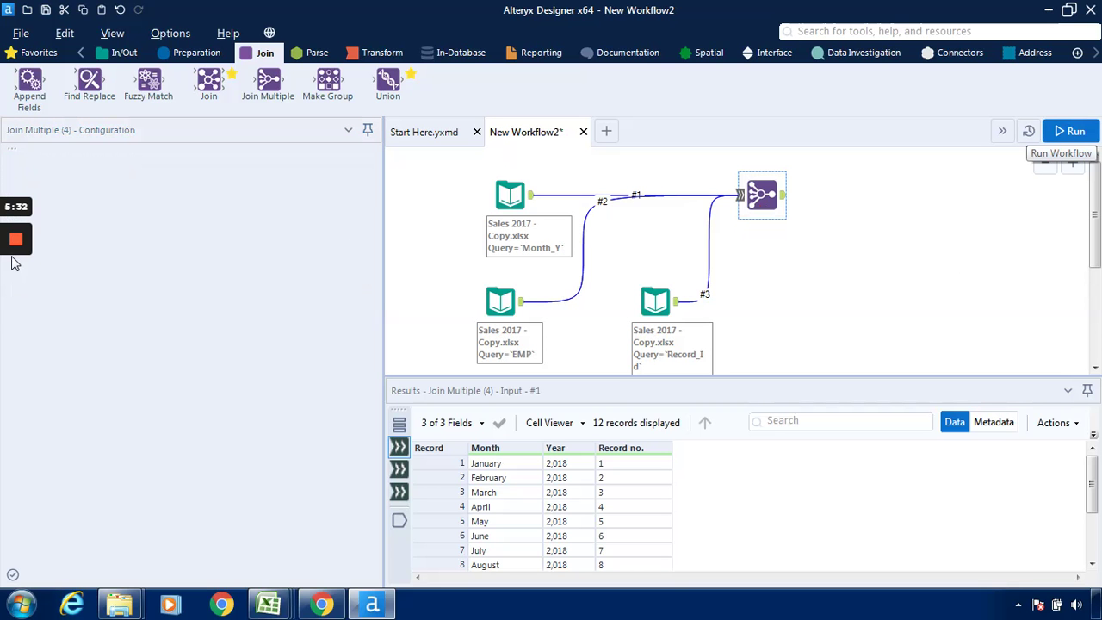
mouse_move(15, 241)
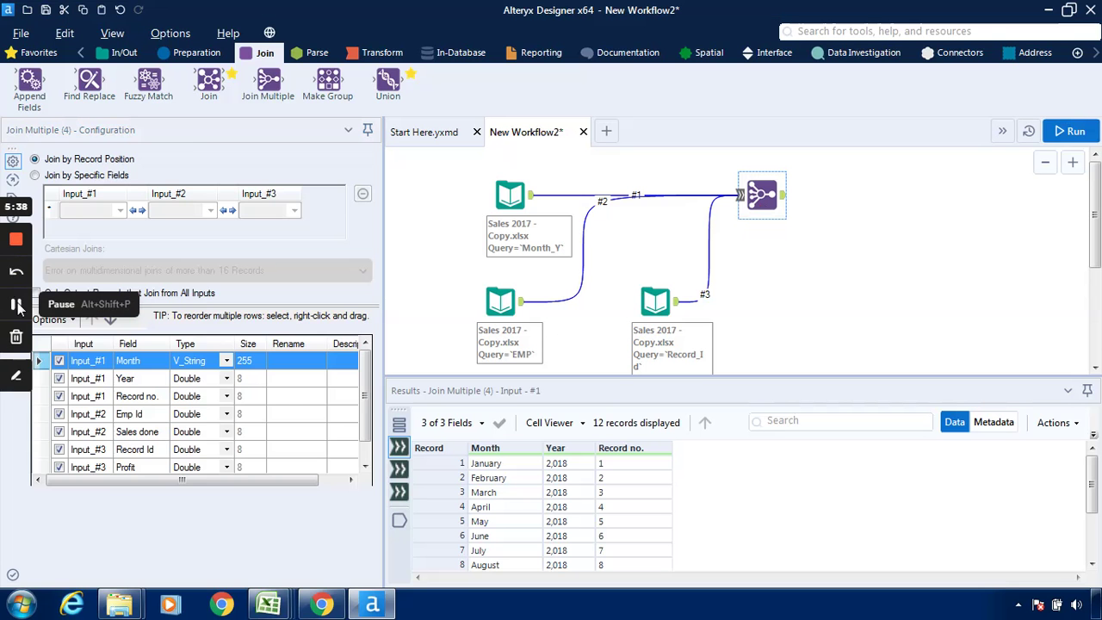
click(784, 197)
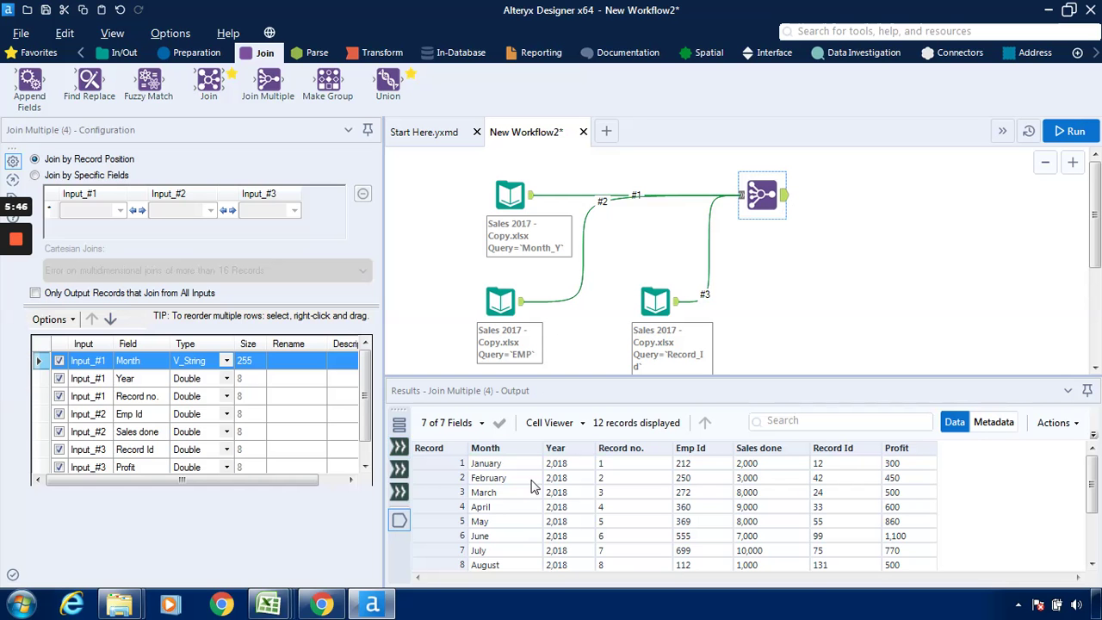